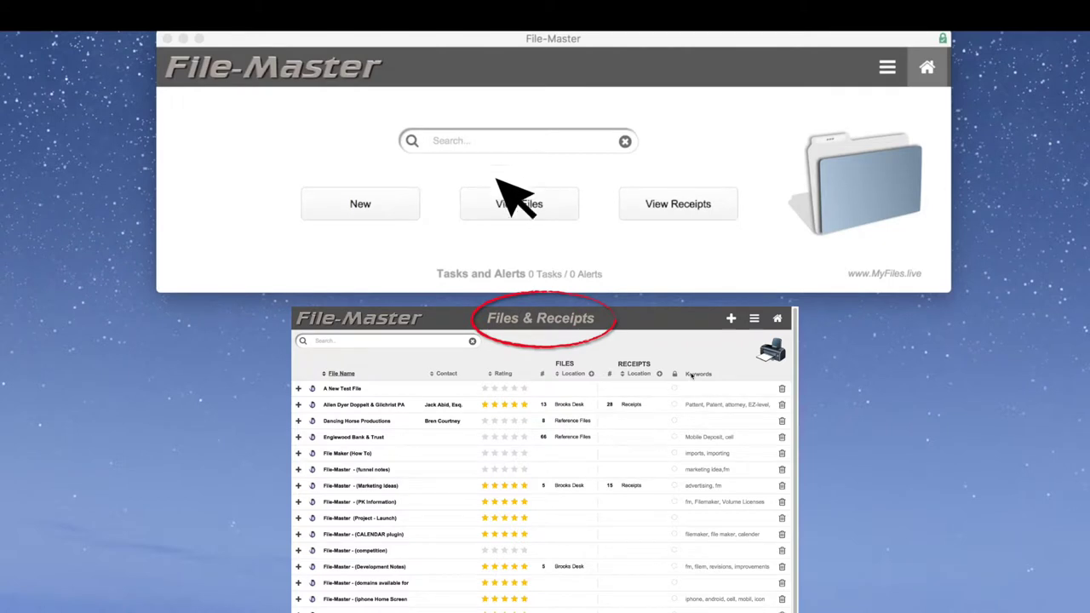
# Step: Search File-Master for 'Ace' and open the Ace Hardware record's main data page
pyautogui.click(528, 213)
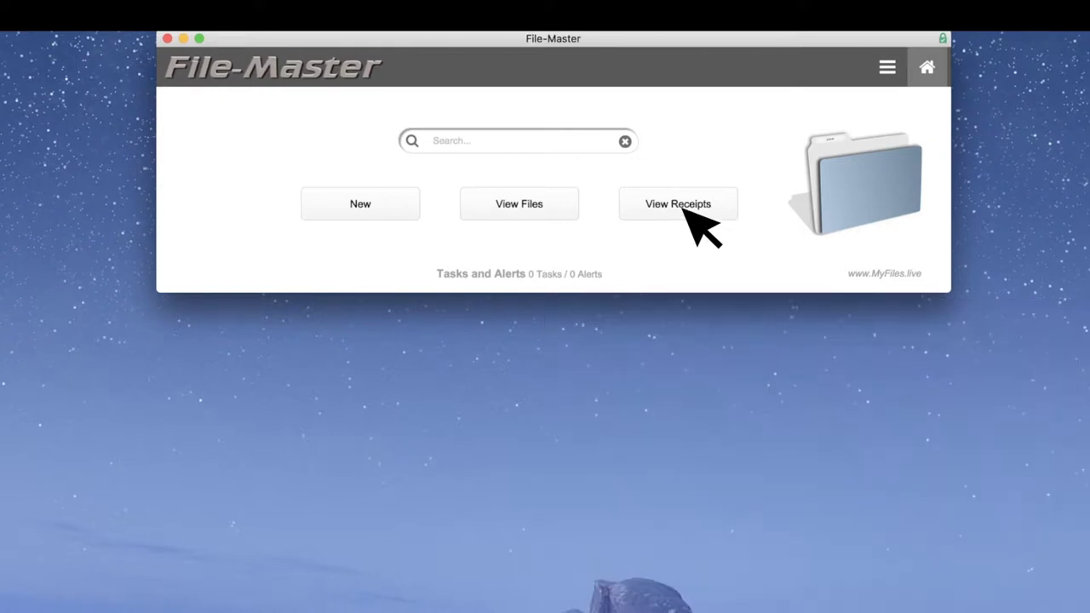
pyautogui.click(900, 79)
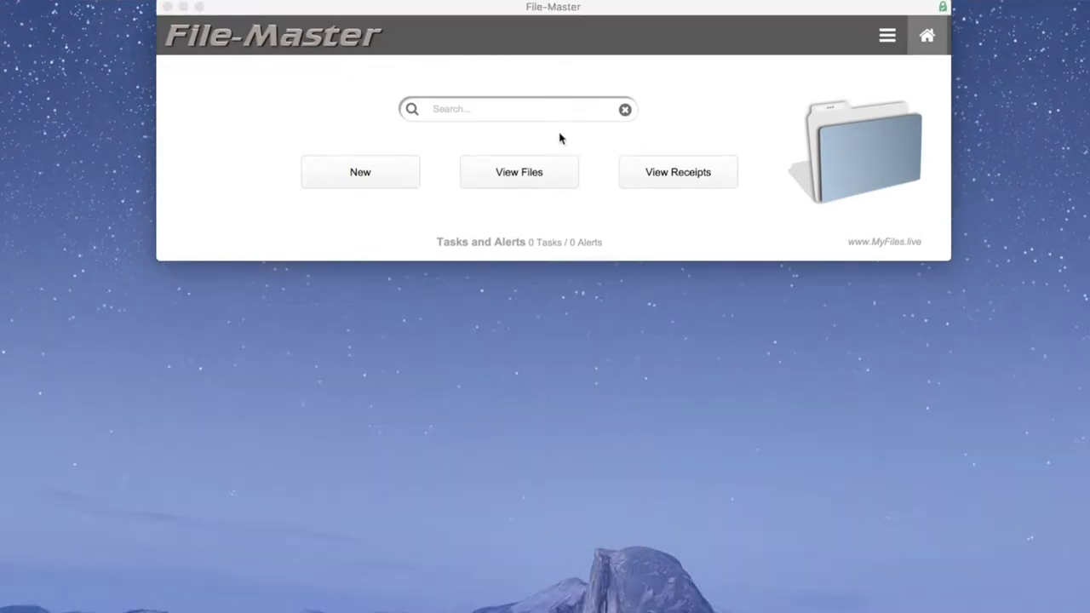
pyautogui.click(526, 141)
pyautogui.write('Ace')
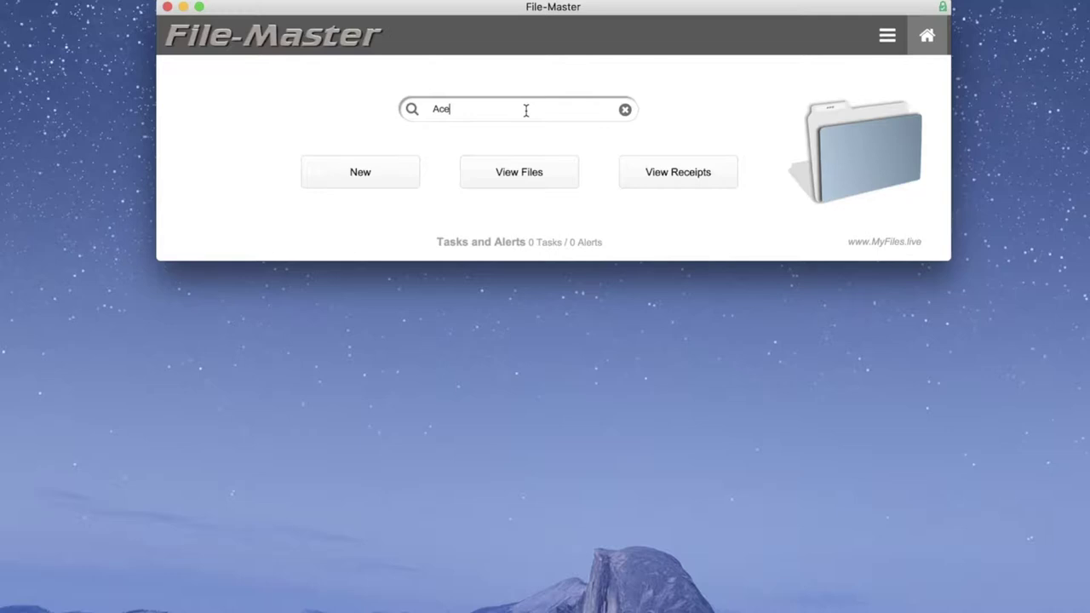
pyautogui.press('Return')
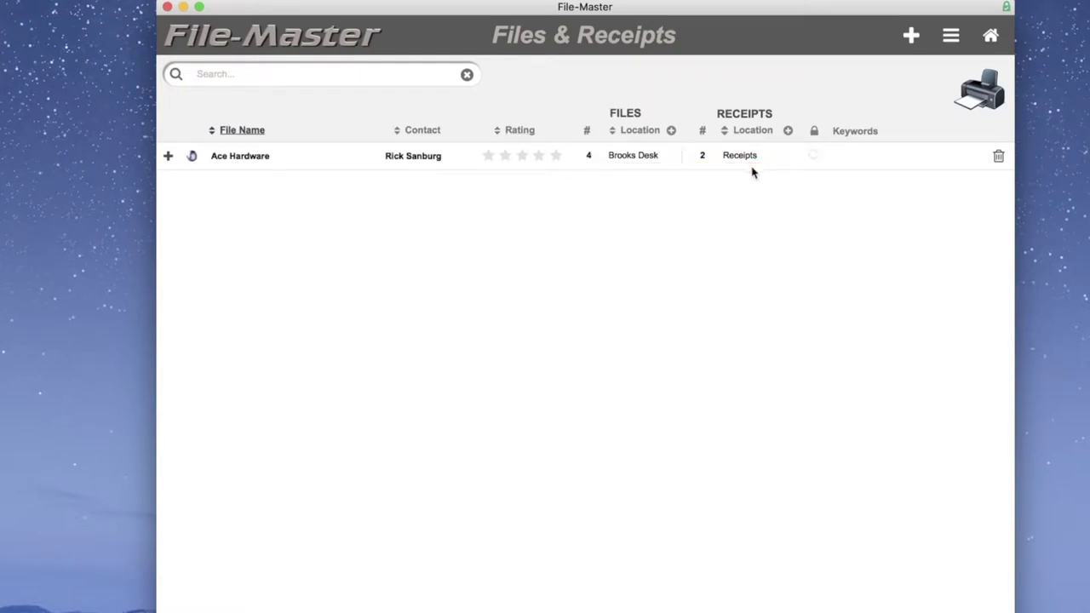
pyautogui.click(191, 156)
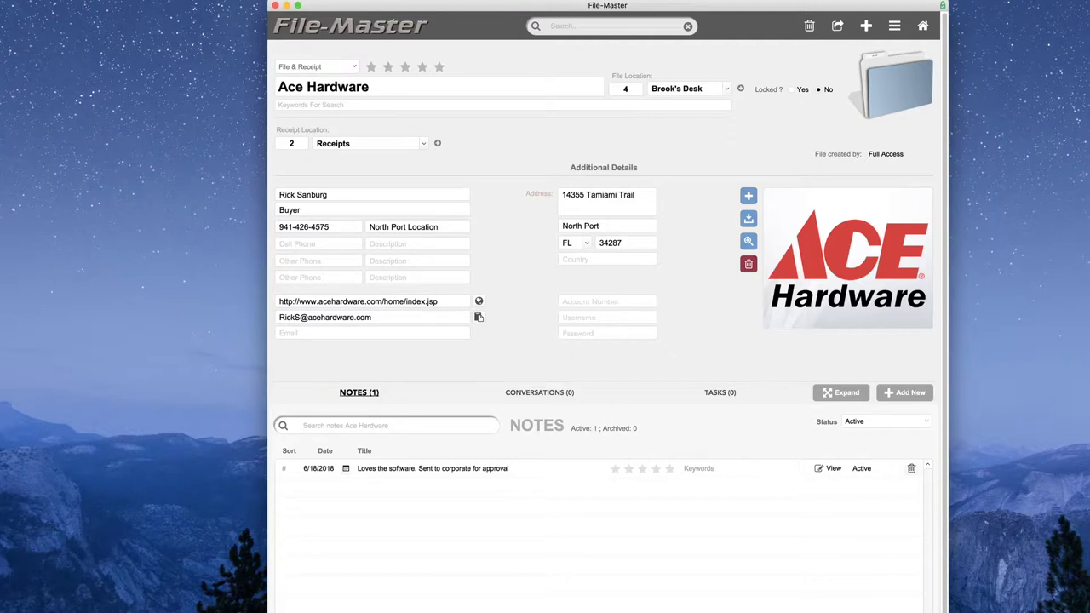
# Step: Show the full Files list and lock the AAA Life Insurance record
pyautogui.click(922, 25)
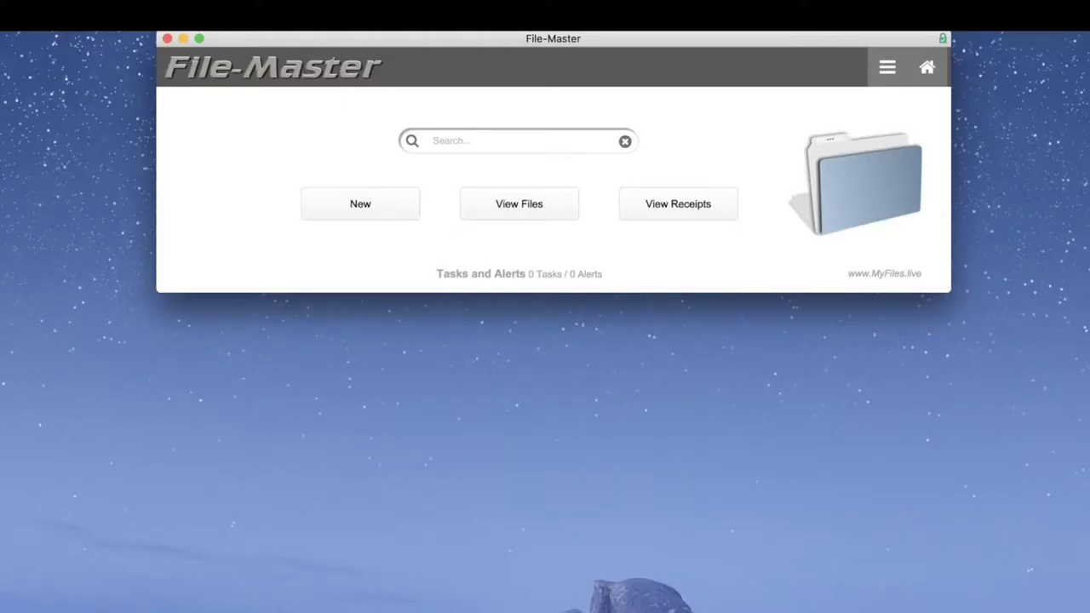
pyautogui.click(569, 213)
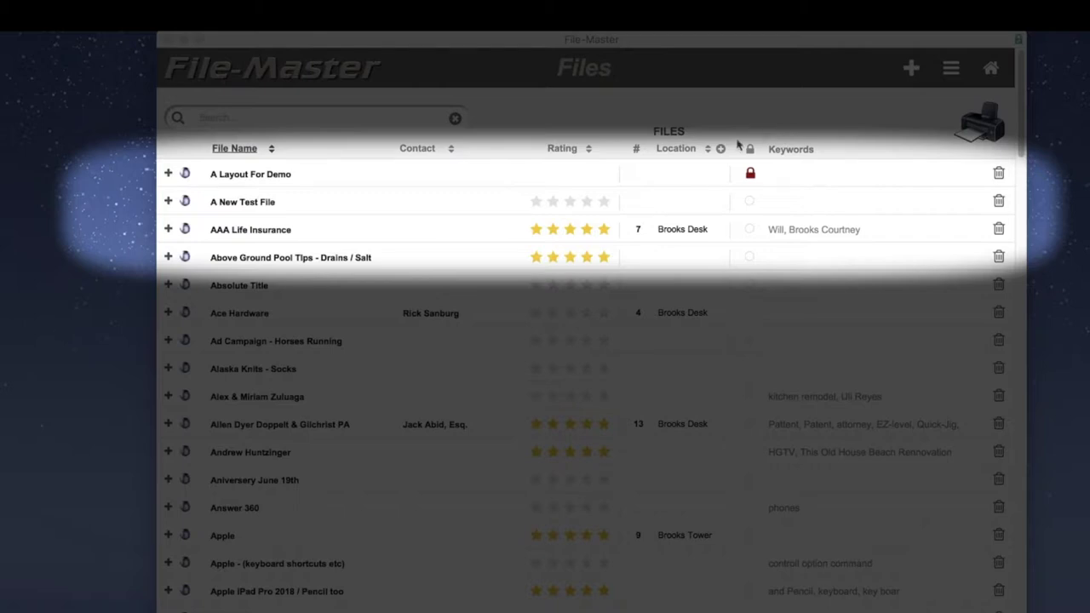
pyautogui.click(750, 229)
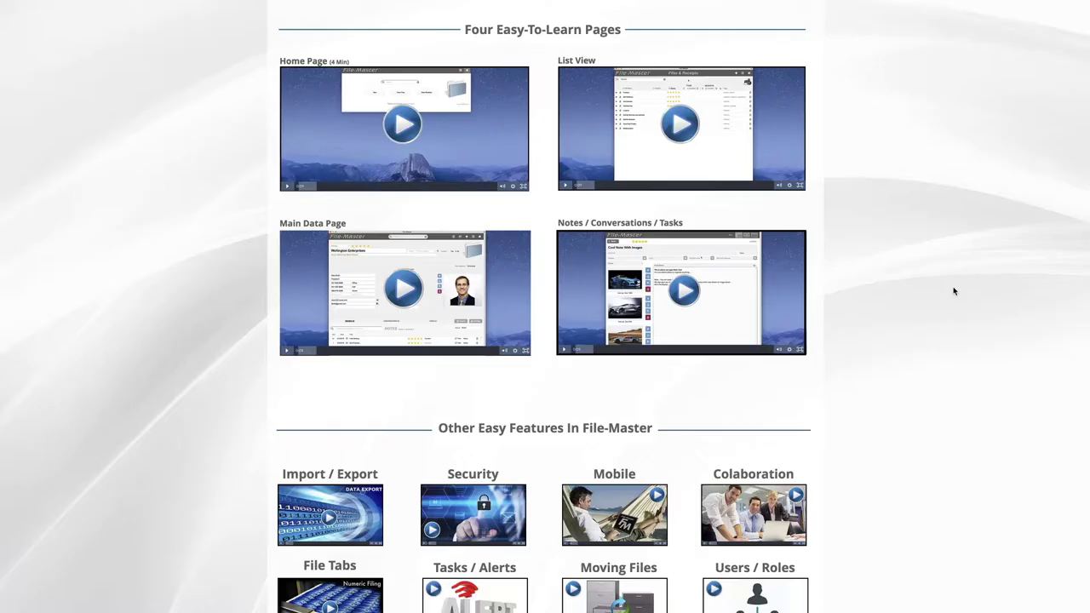
# Step: Filter the Files list for 'ins', then go back home and open the receipts list
pyautogui.scroll(-4, 953, 291)
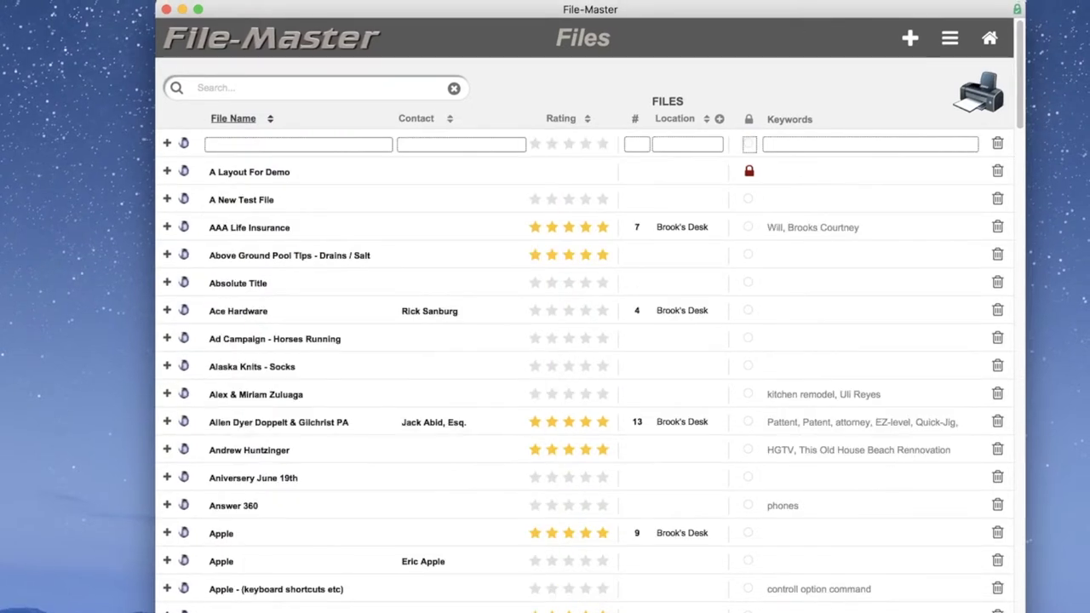
pyautogui.write('ins')
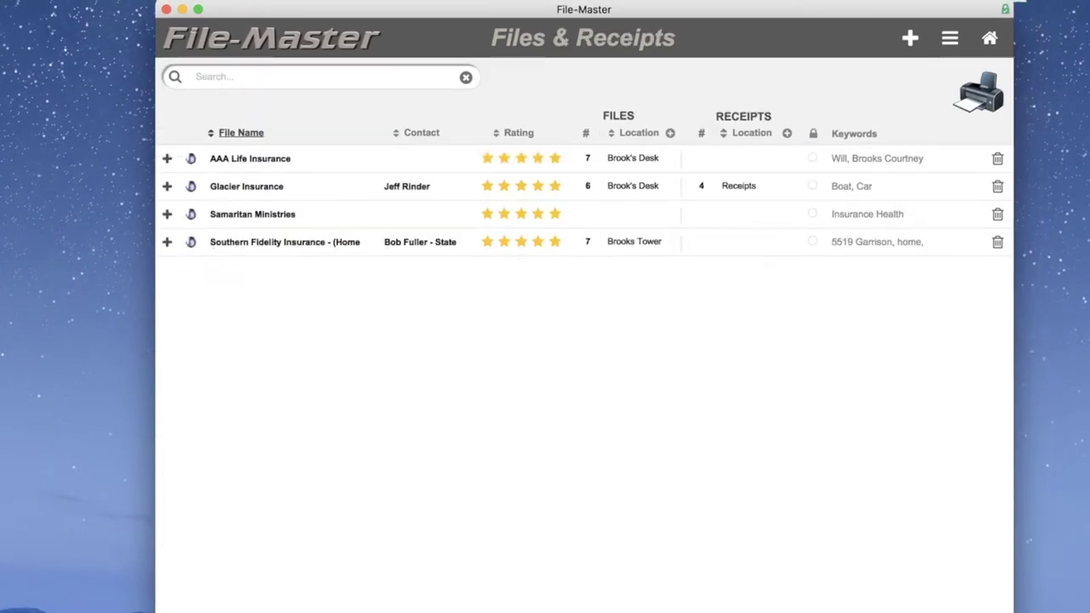
pyautogui.click(990, 38)
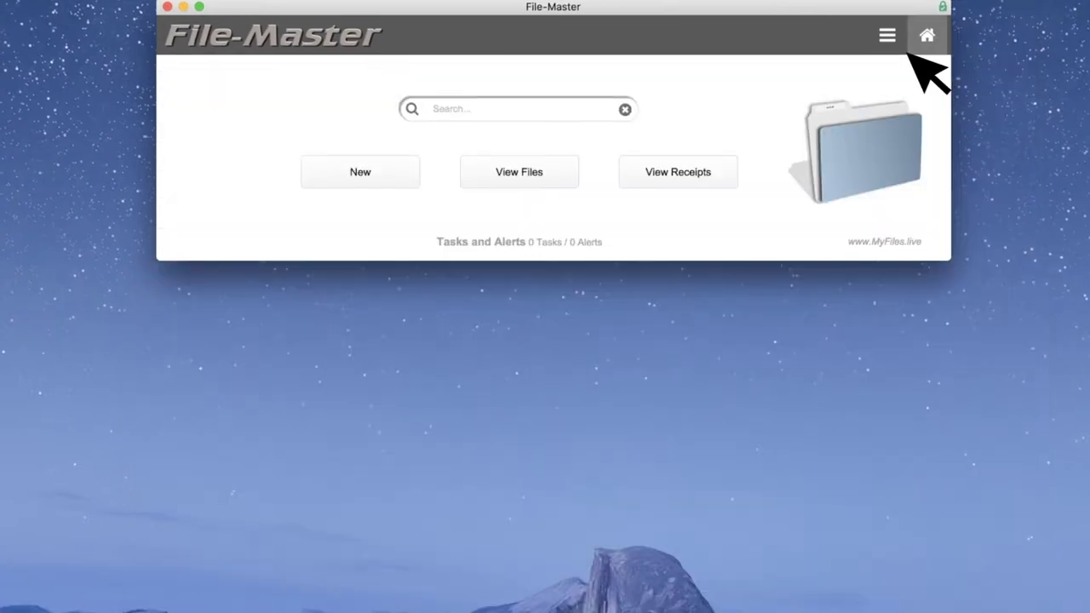
pyautogui.click(717, 175)
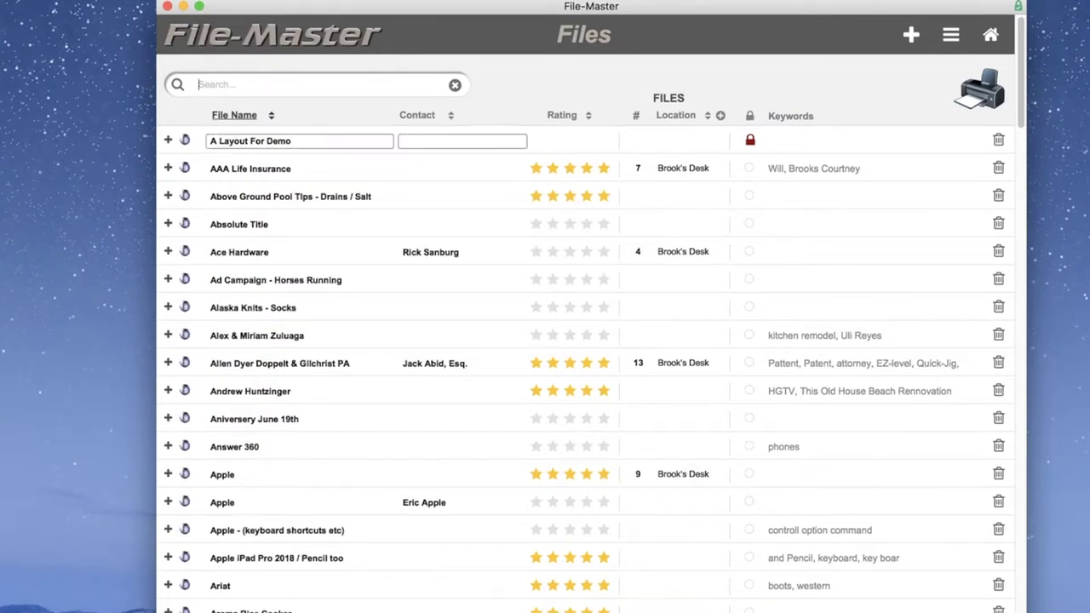
# Step: Search the Files & Receipts list for 'vitami'
pyautogui.write('vitami')
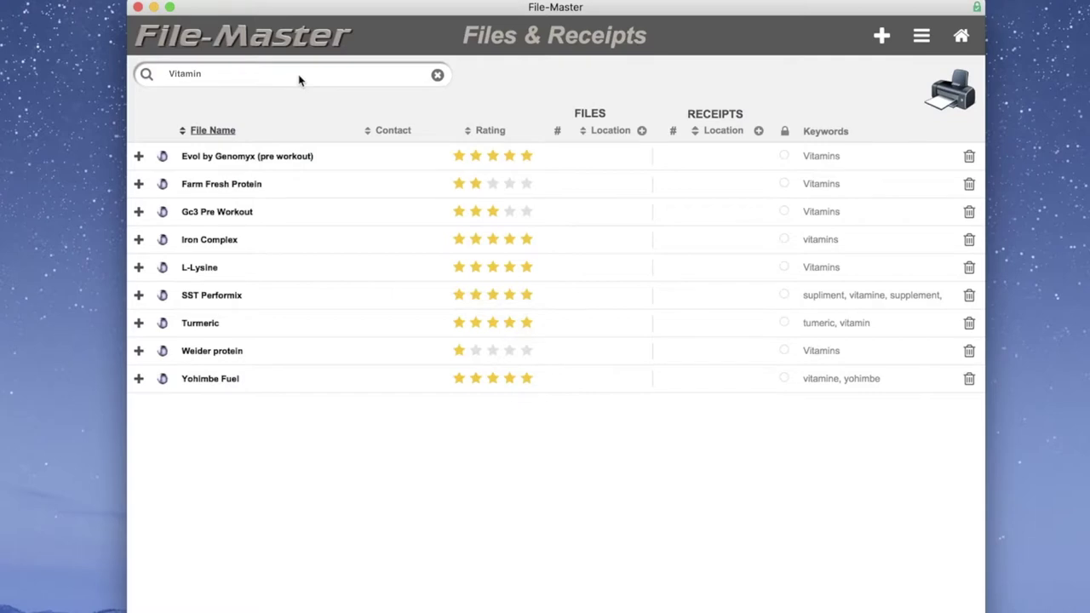
# Step: Sort the Vitamin results by rating, highest first, and rate Weider protein one star
pyautogui.click(492, 131)
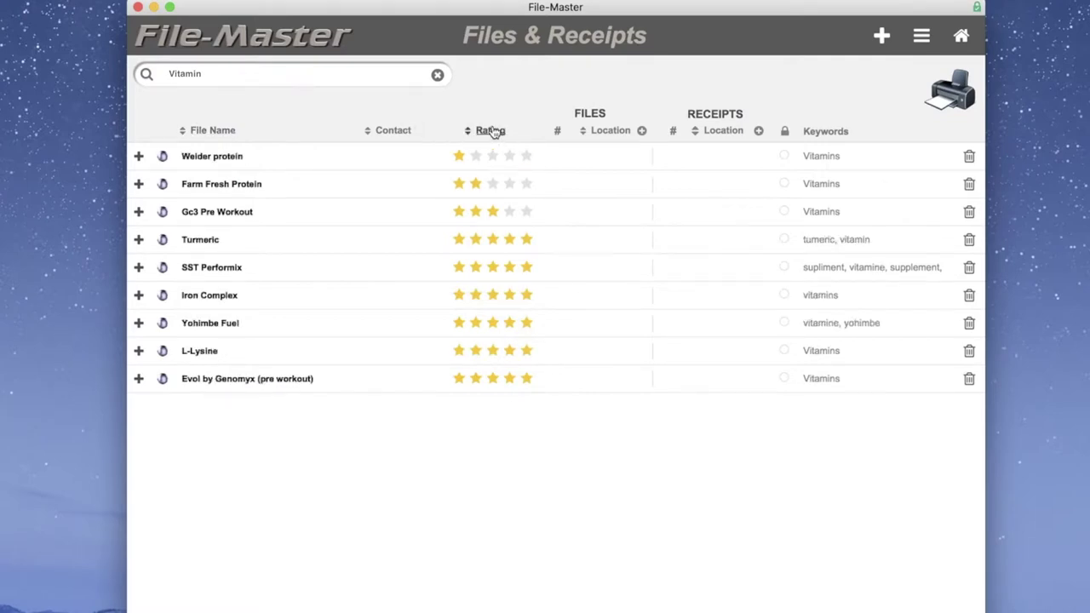
pyautogui.click(493, 132)
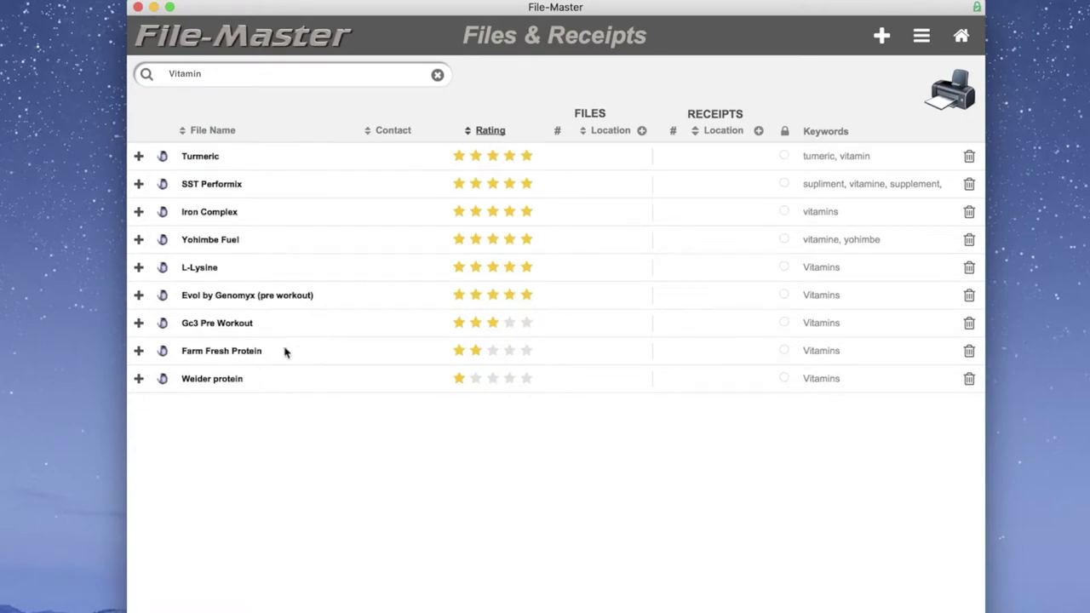
pyautogui.click(509, 380)
pyautogui.click(458, 379)
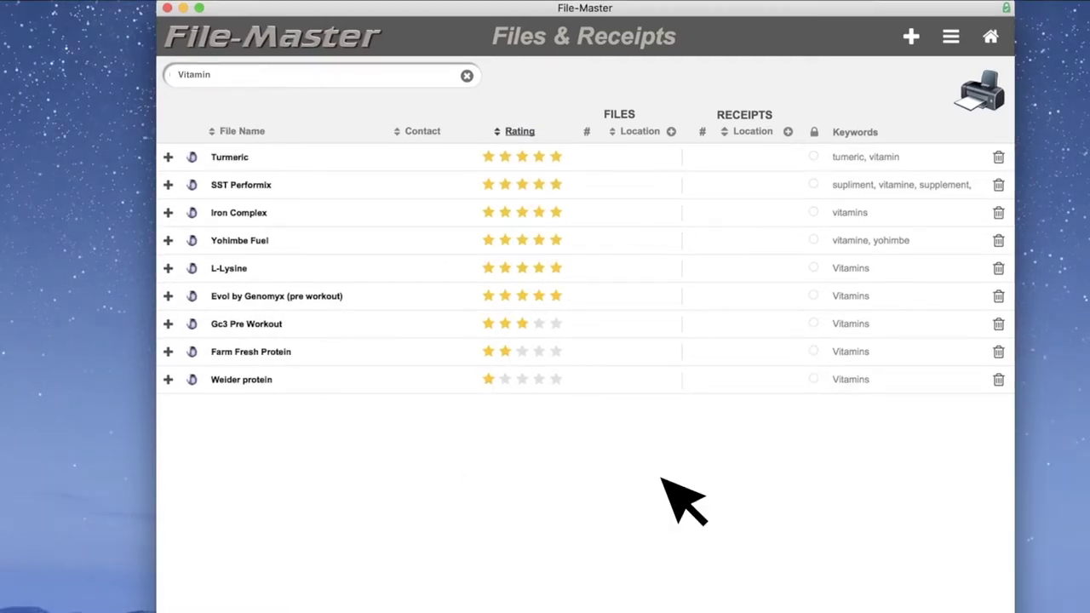
# Step: View the SST Performix record's details, close that window, and clear the Vitamin search
pyautogui.click(170, 183)
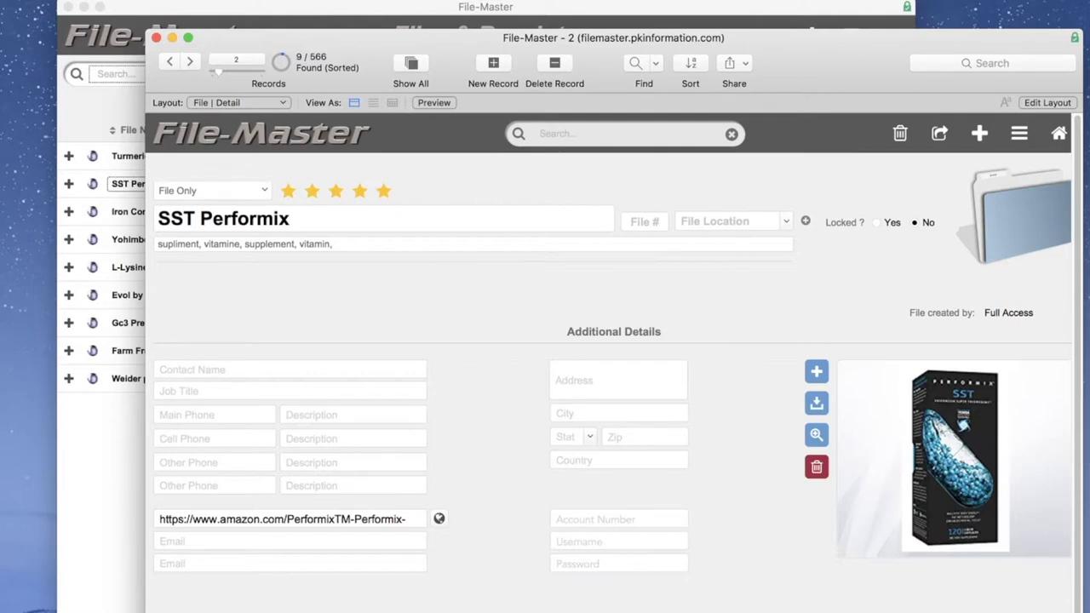
pyautogui.click(155, 37)
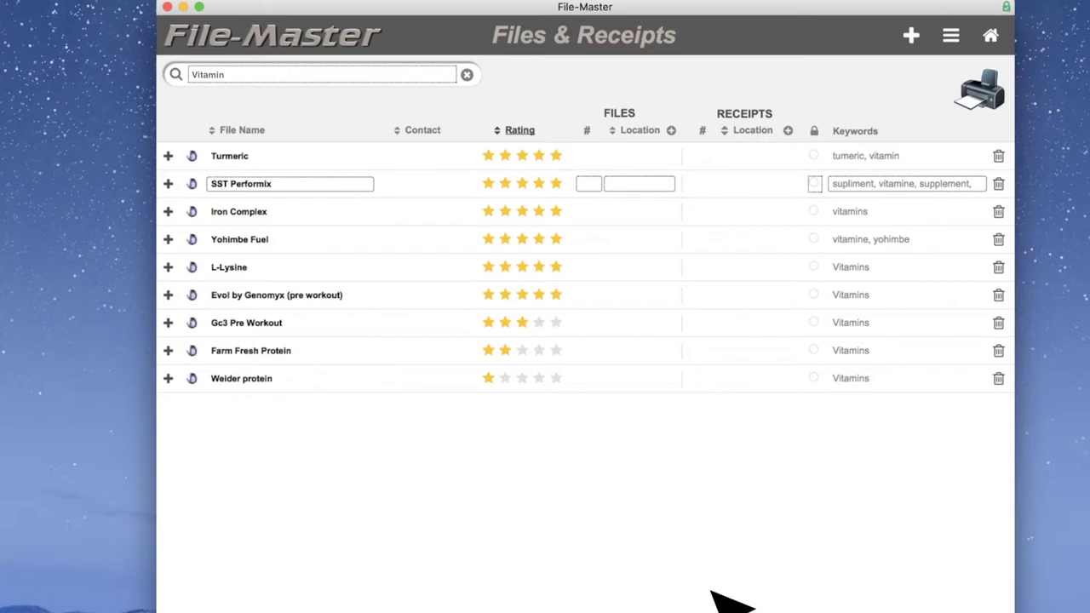
pyautogui.click(467, 75)
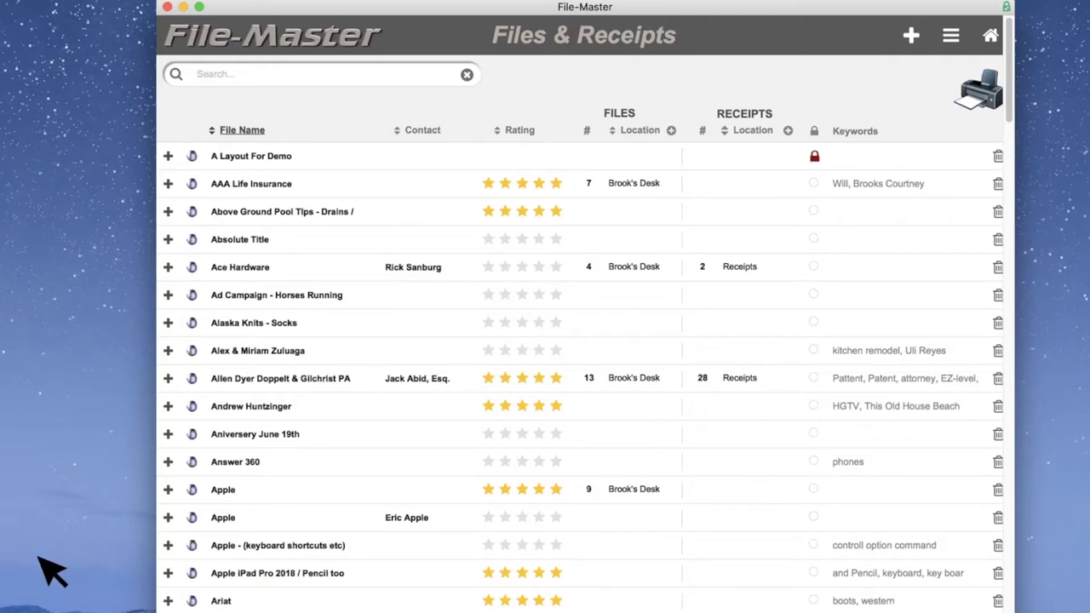
# Step: Try sorting by File Name, Contact and Rating, finishing on File Name A–Z
pyautogui.click(255, 132)
pyautogui.click(259, 132)
pyautogui.click(436, 133)
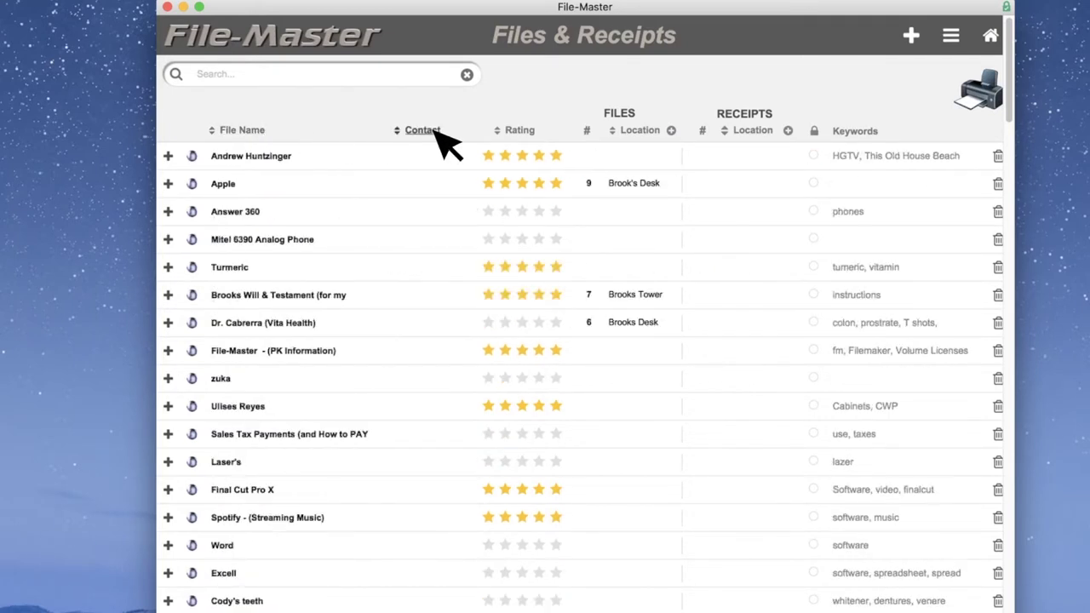
pyautogui.click(439, 133)
pyautogui.click(531, 132)
pyautogui.click(531, 133)
pyautogui.click(241, 130)
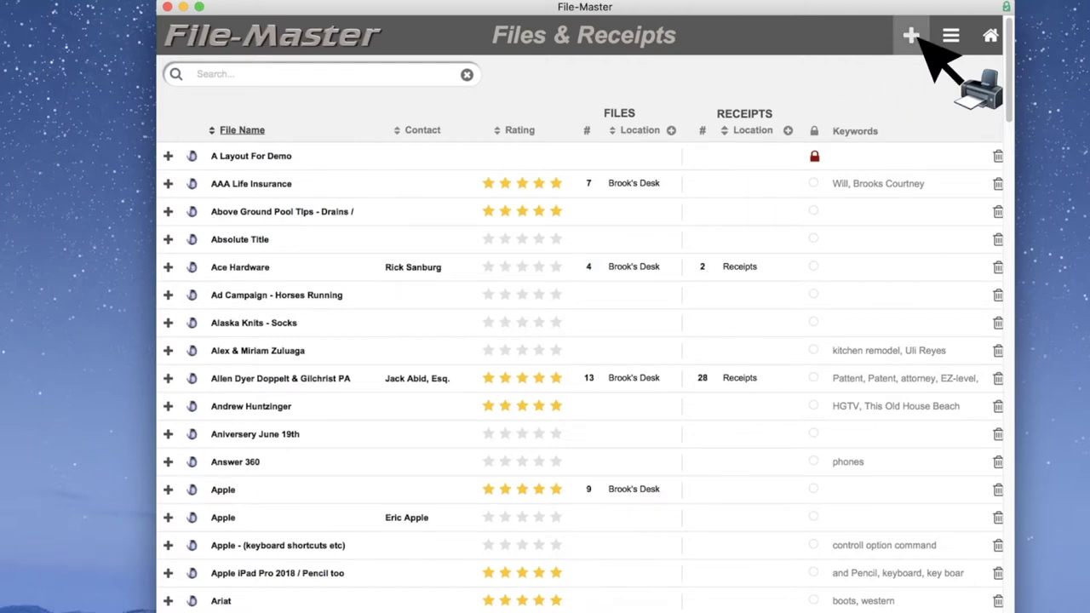
# Step: Add a new file record named 'A New Test File'
pyautogui.click(921, 45)
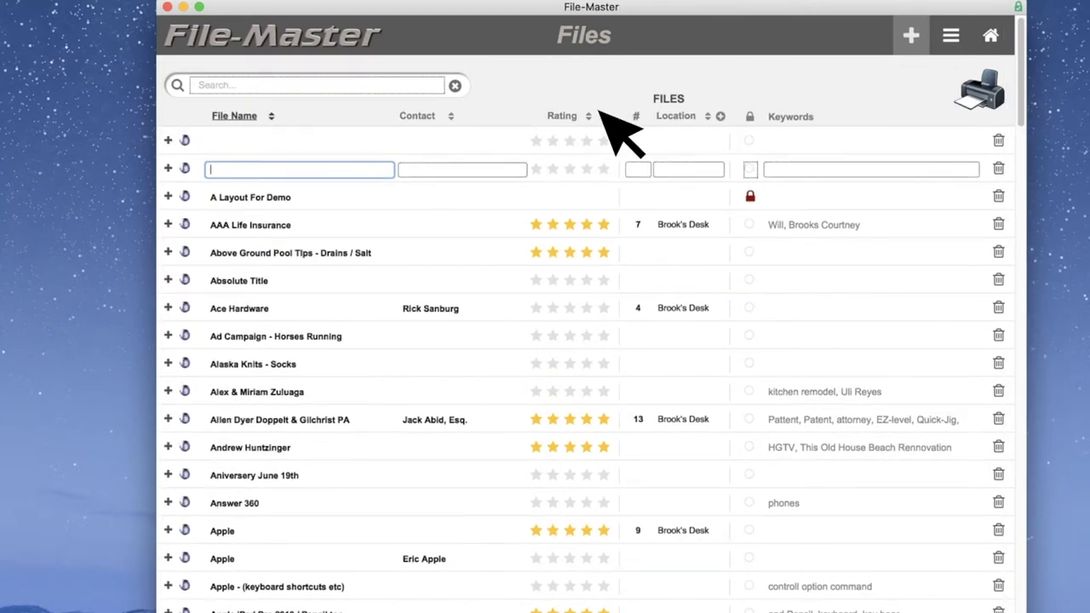
pyautogui.write('New Test File')
pyautogui.press('super+a')
pyautogui.press('BackSpace')
pyautogui.write('A New Test File')
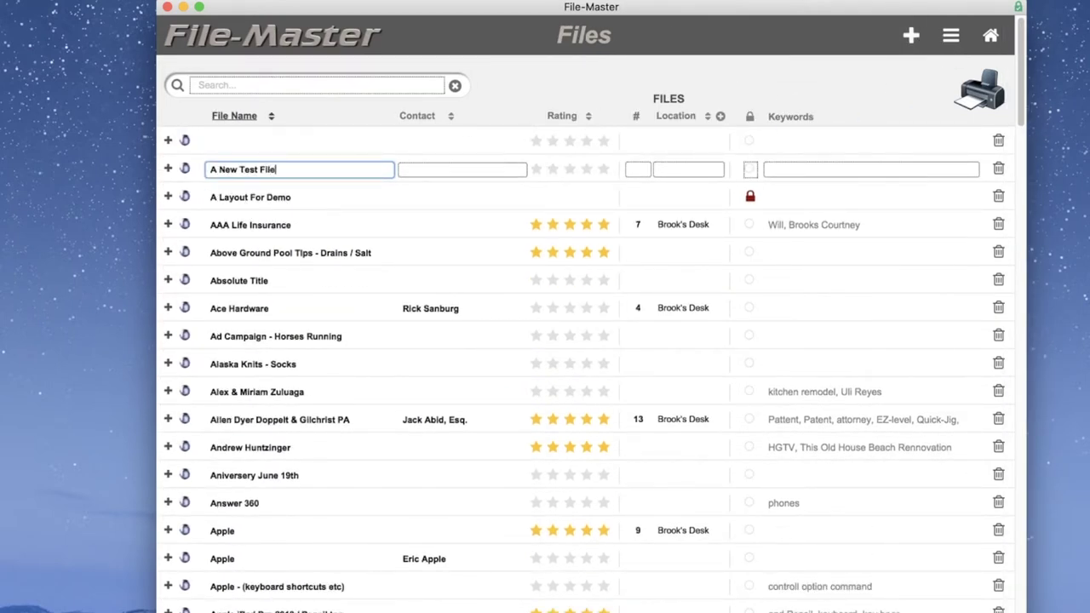
pyautogui.press('Return')
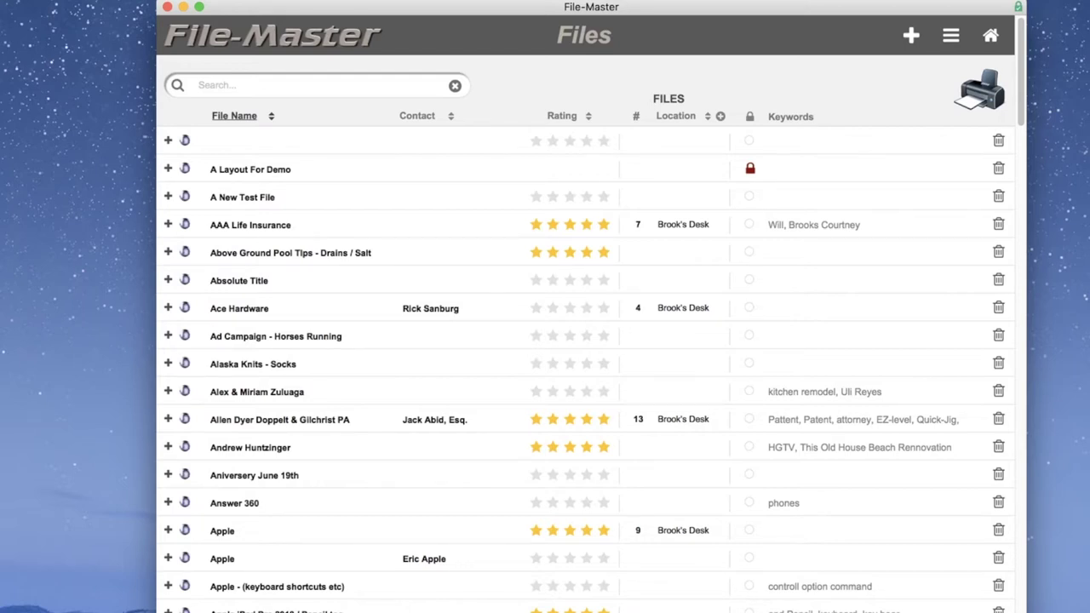
pyautogui.click(203, 91)
pyautogui.write('insur')
pyautogui.press('Return')
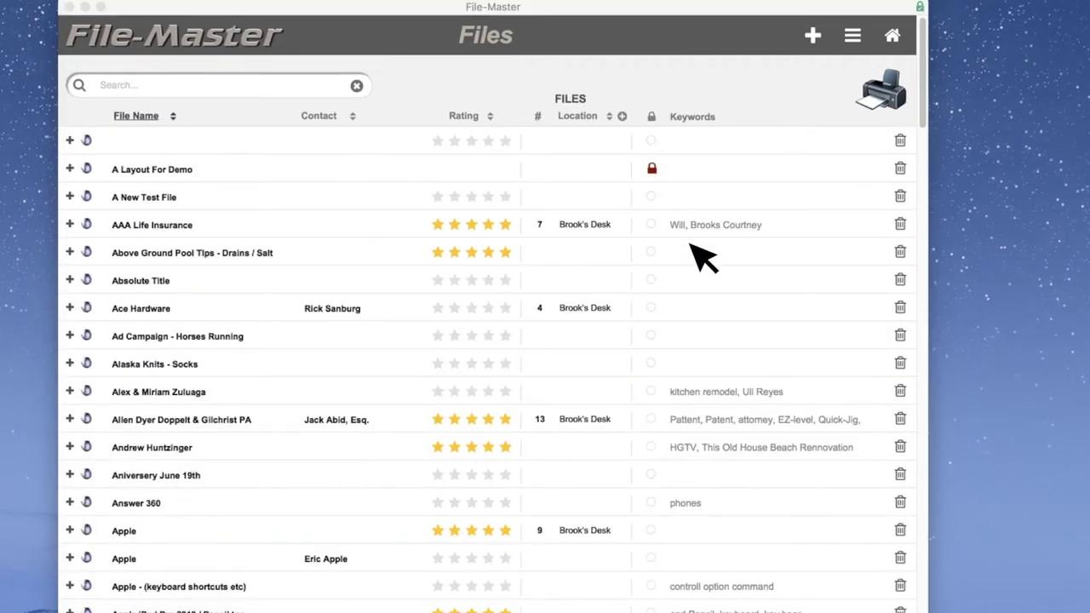
# Step: Close the blank record's window, delete the empty first record, and start a location print
pyautogui.click(910, 152)
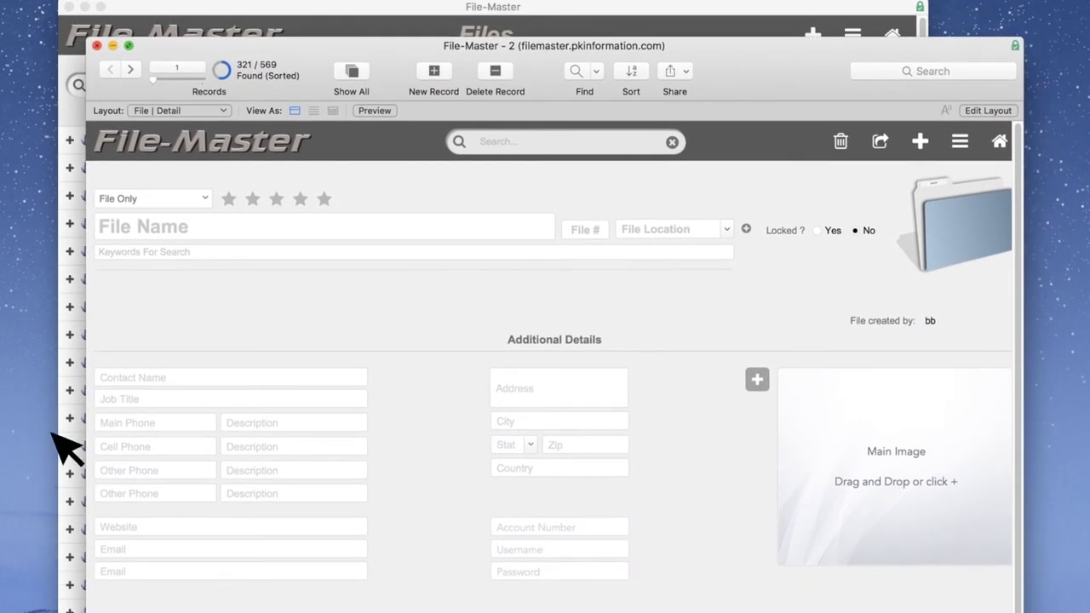
pyautogui.click(96, 45)
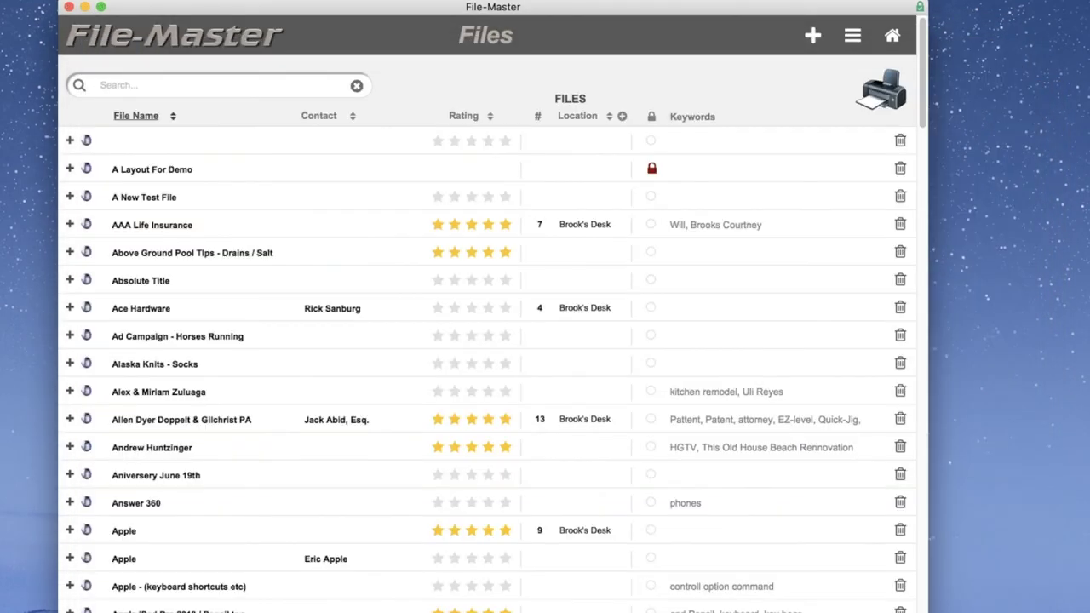
pyautogui.click(900, 140)
pyautogui.click(669, 340)
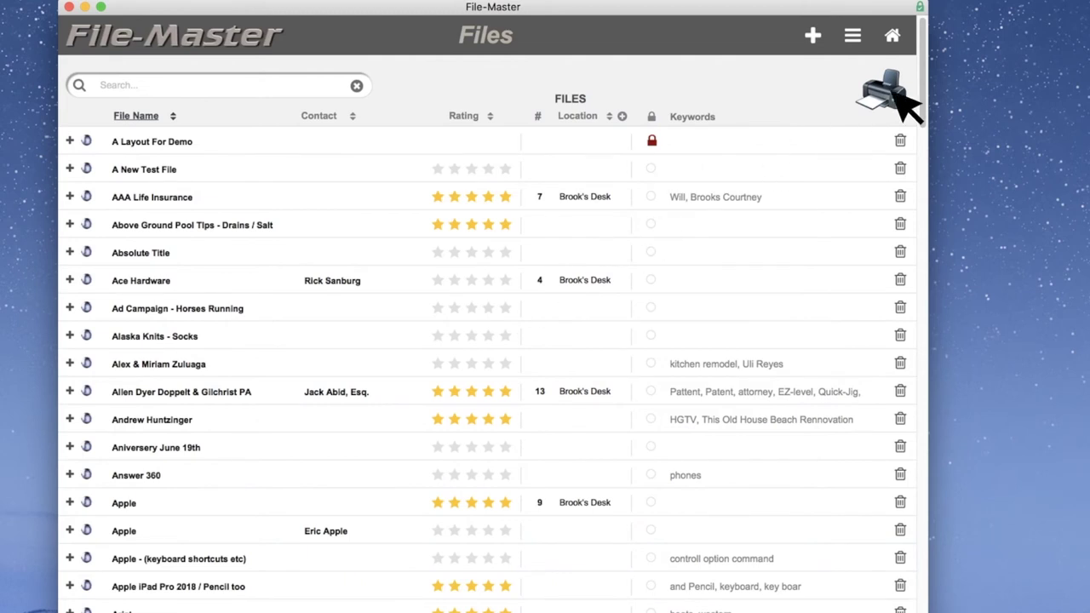
pyautogui.click(905, 95)
# Step: Choose Brooks Desk as the location to print its list of 18 files
pyautogui.click(438, 126)
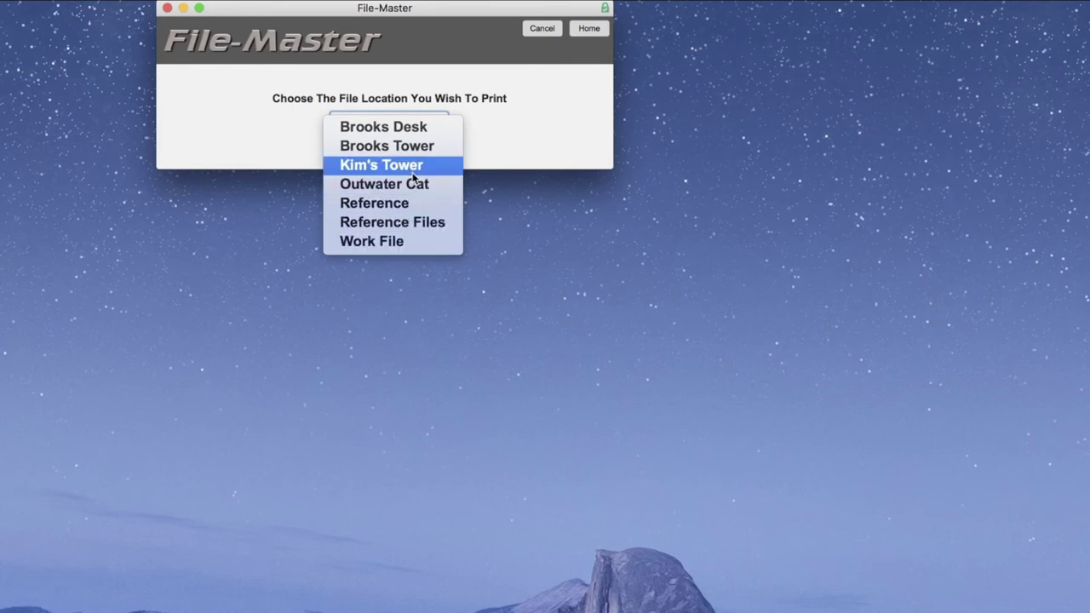
pyautogui.click(430, 128)
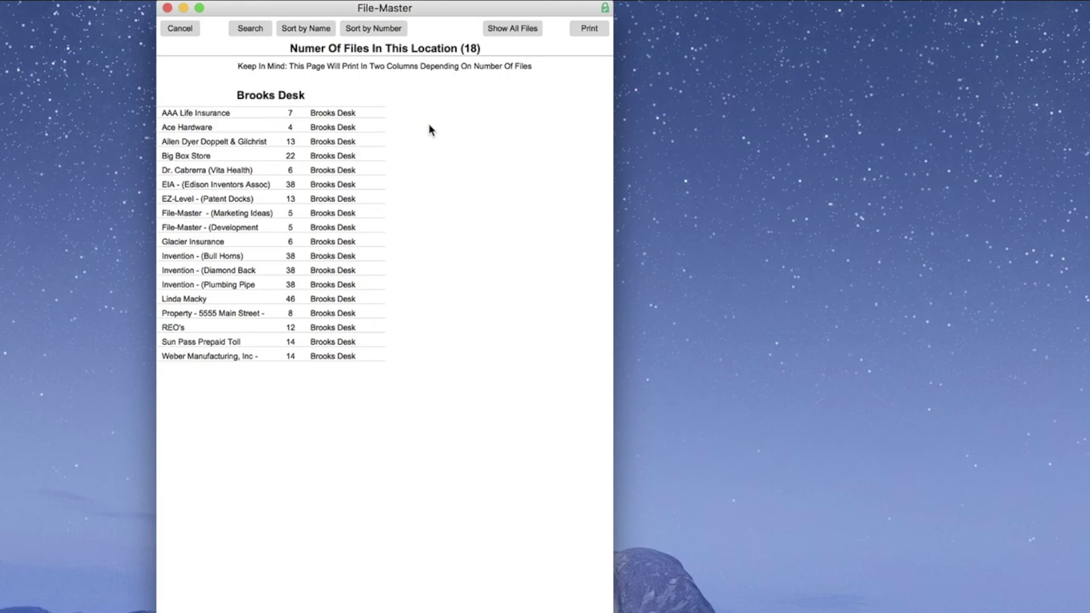
pyautogui.click(586, 32)
pyautogui.click(526, 346)
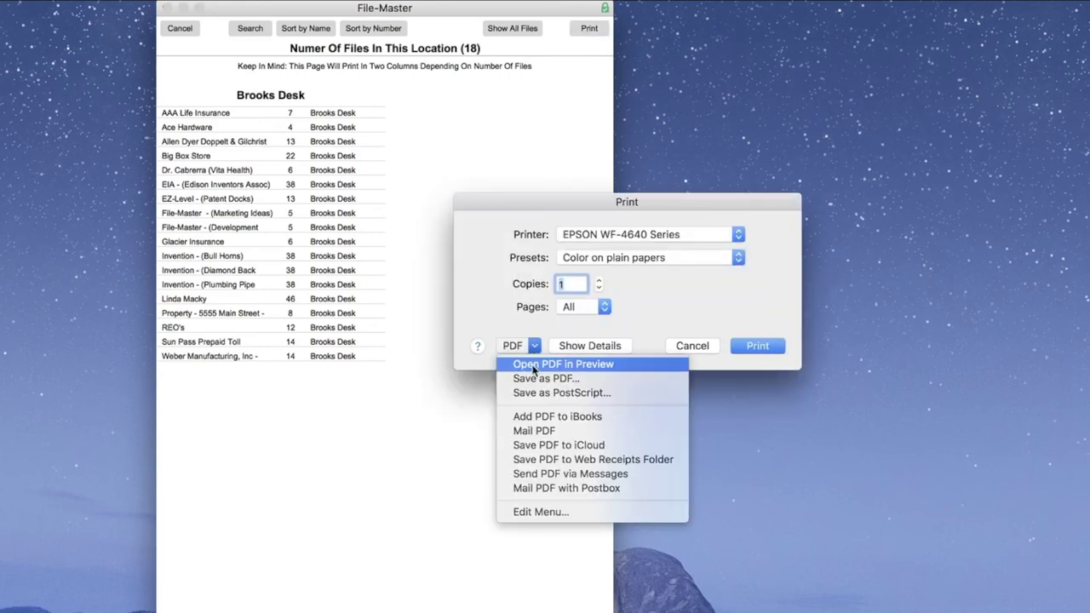
pyautogui.click(549, 428)
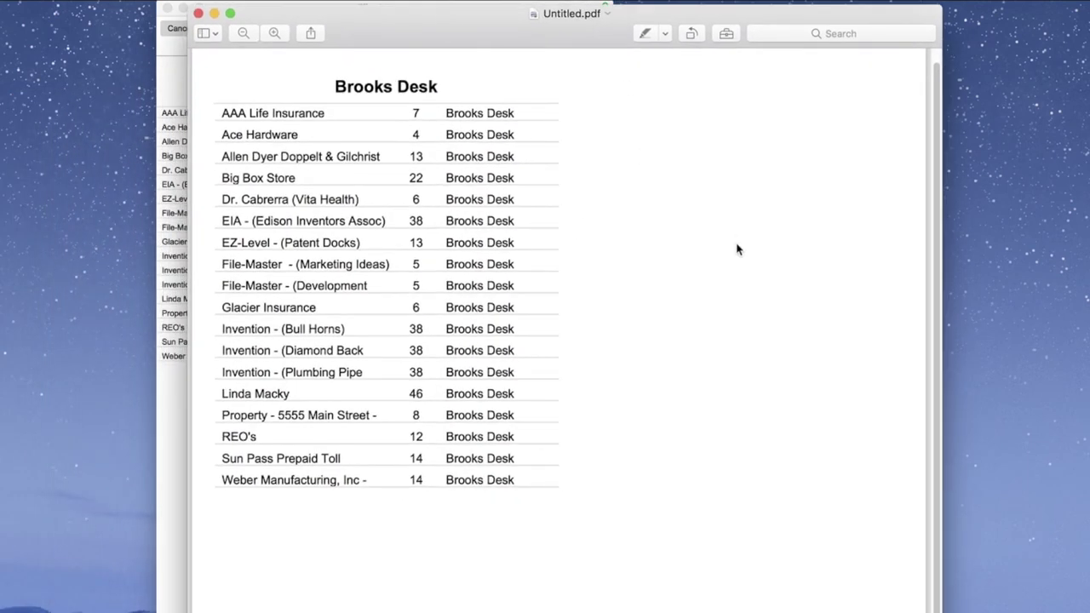
pyautogui.click(198, 13)
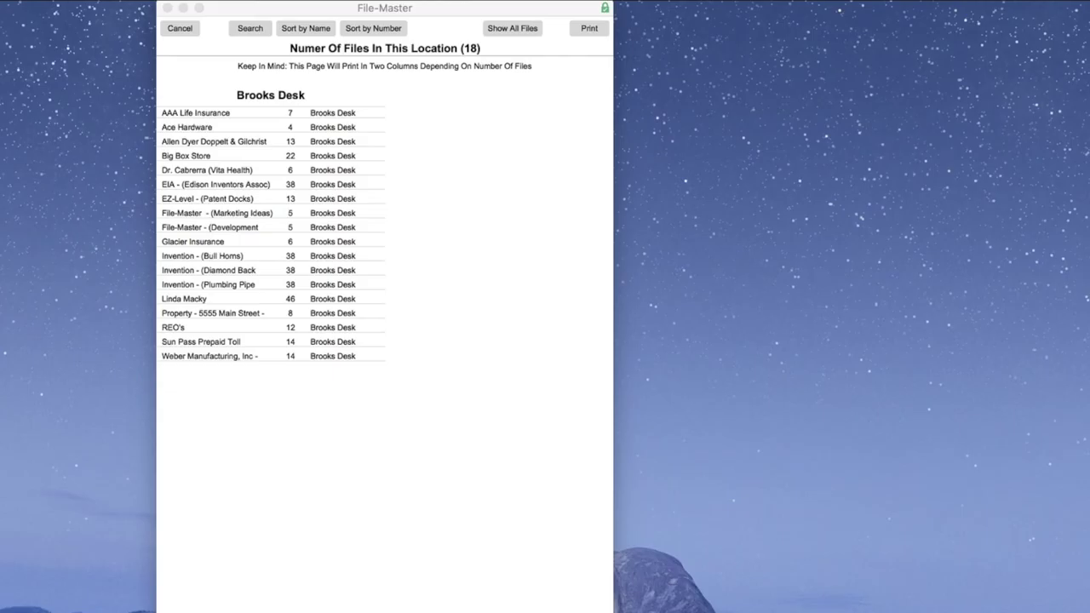